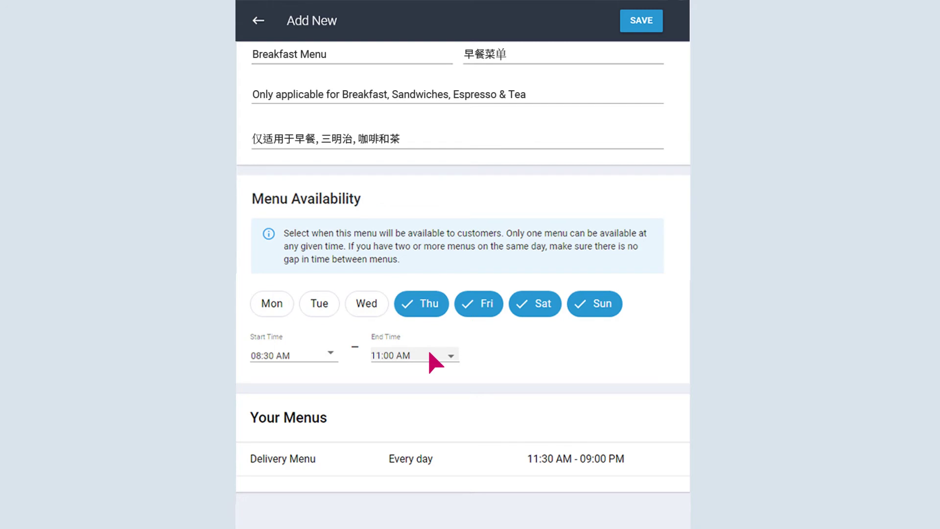
# Save the new Breakfast Menu so it appears on the menu management page
pyautogui.click(658, 25)
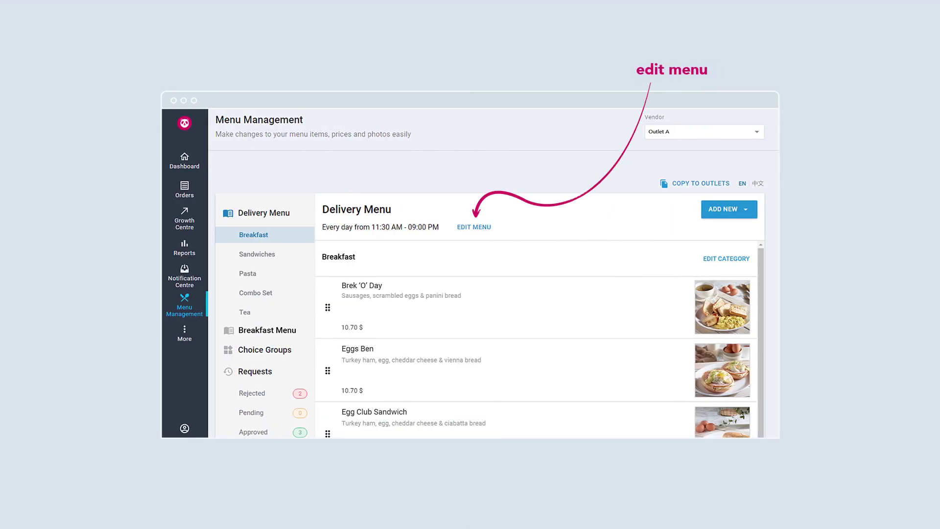
# Edit the Delivery Menu and save its 'Full menu from 11:30 AM onwards' descriptions
pyautogui.click(476, 228)
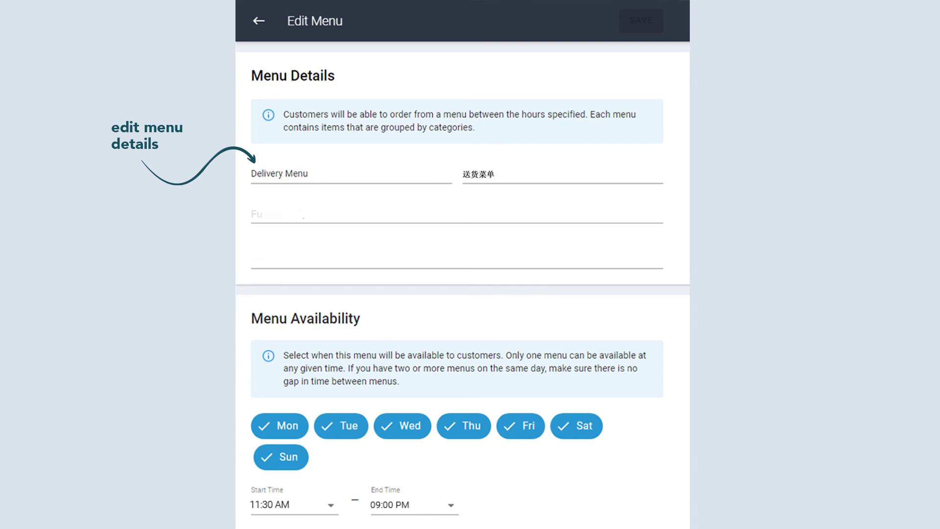
pyautogui.write('Full menu from 11:30 AM onwards从11:30AM开始提供完整菜单')
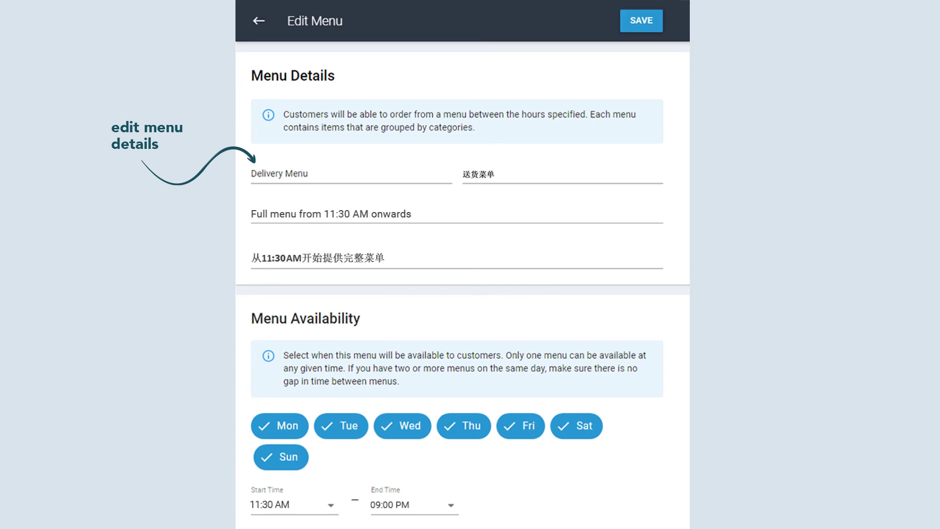
pyautogui.click(653, 24)
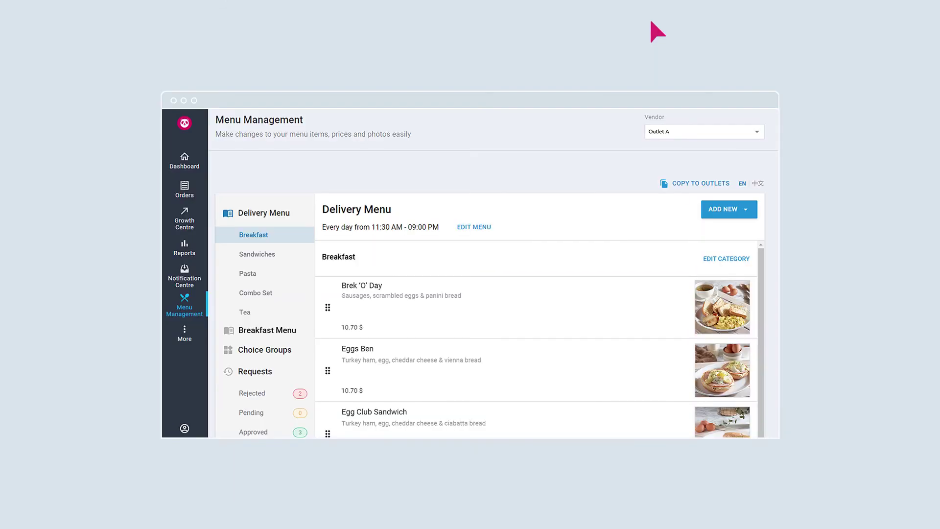